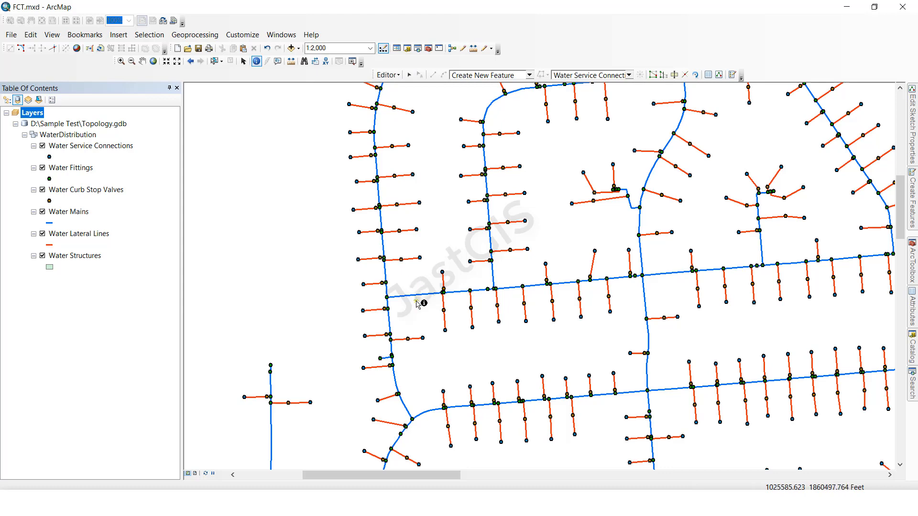
Identify the horizontal water main and a nearby lateral line on the map to view their attributes
click(414, 296)
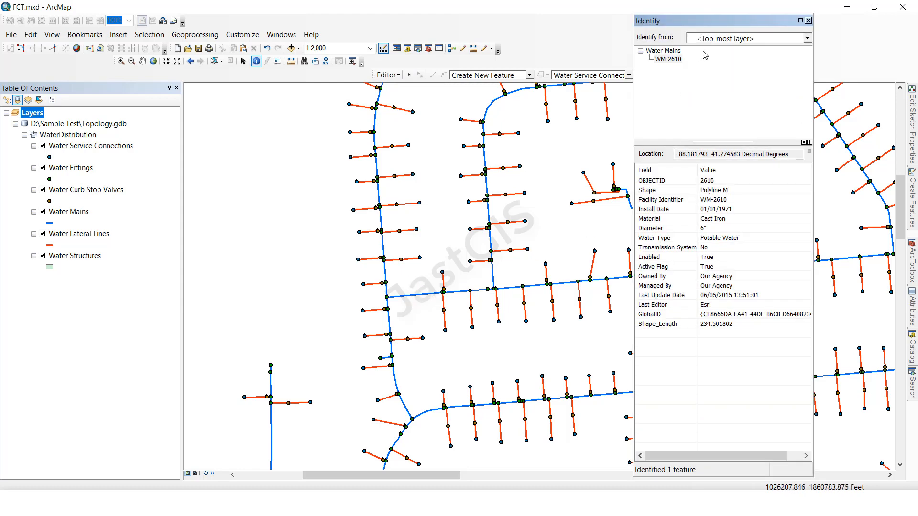
click(809, 21)
click(413, 204)
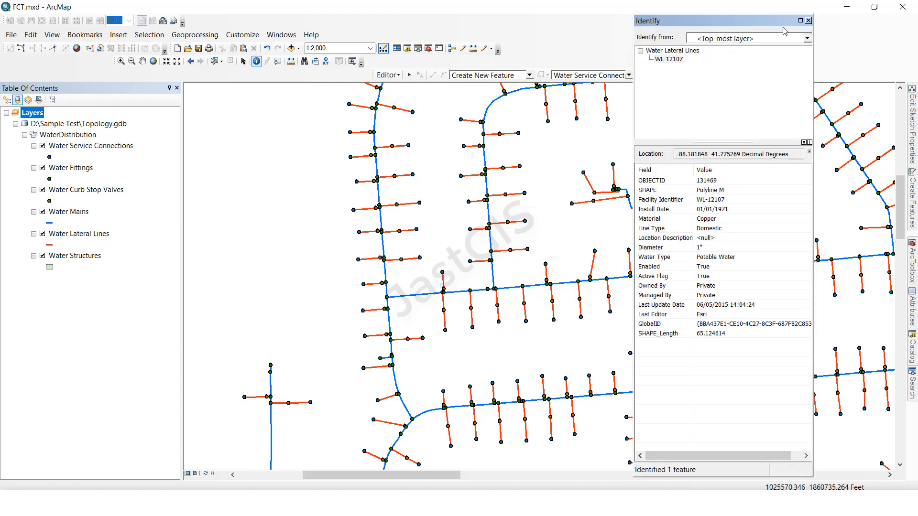
click(809, 21)
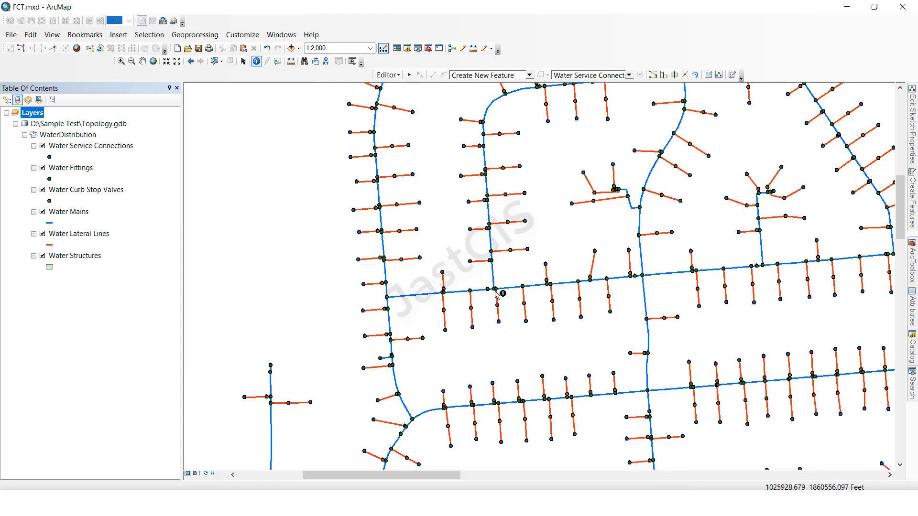
click(414, 297)
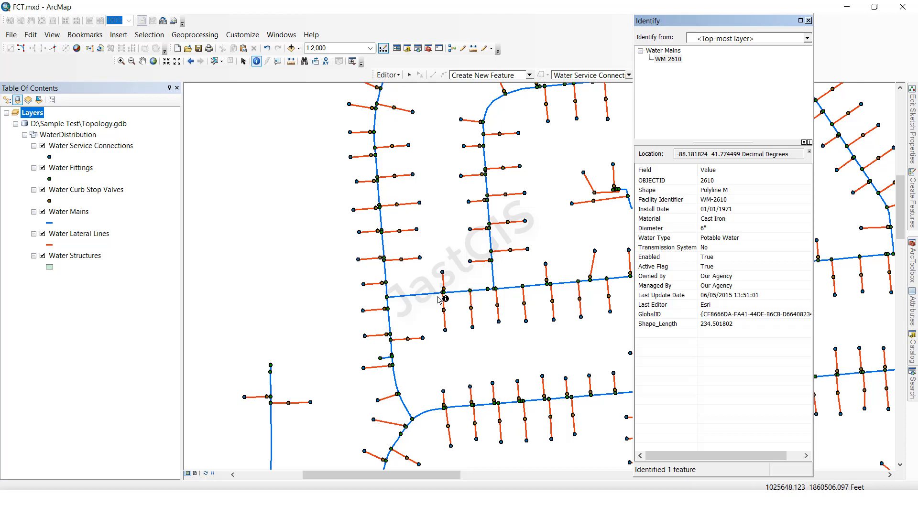
click(809, 20)
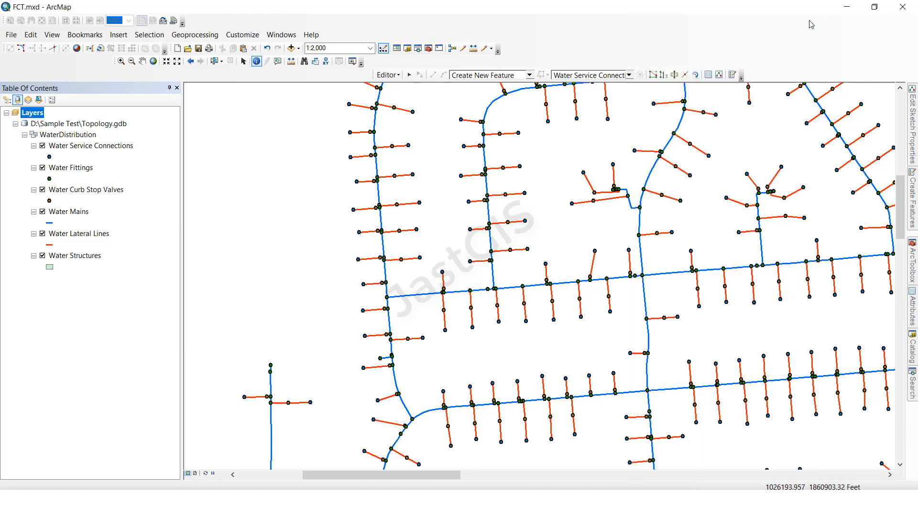
Select by location the Water Fittings that intersect the Water Mains source layer
click(409, 75)
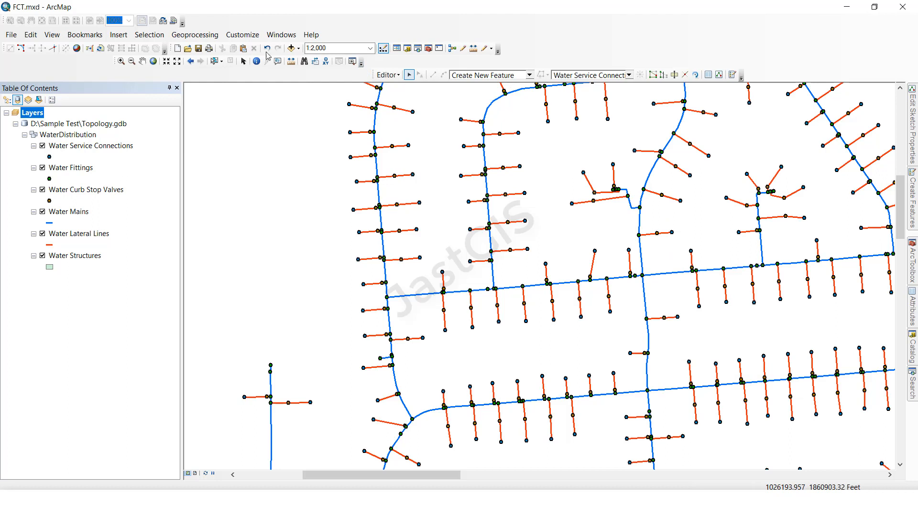
click(148, 39)
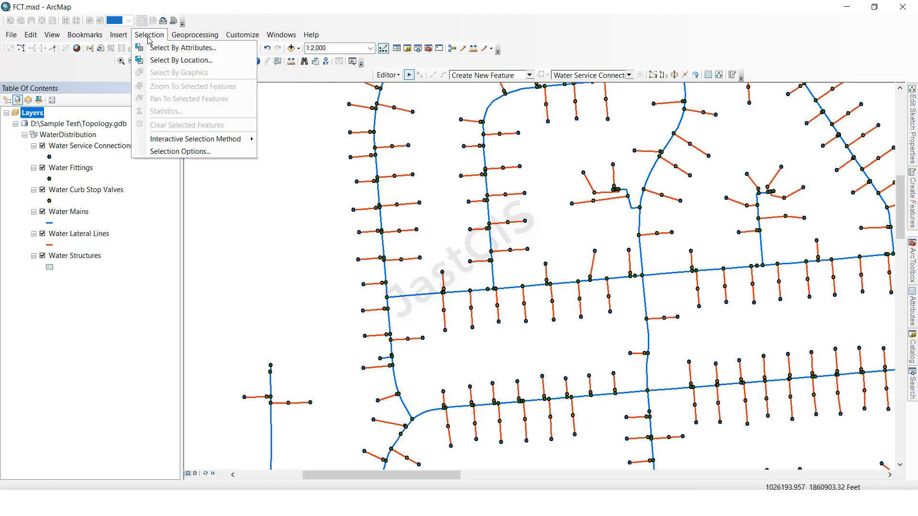
click(168, 65)
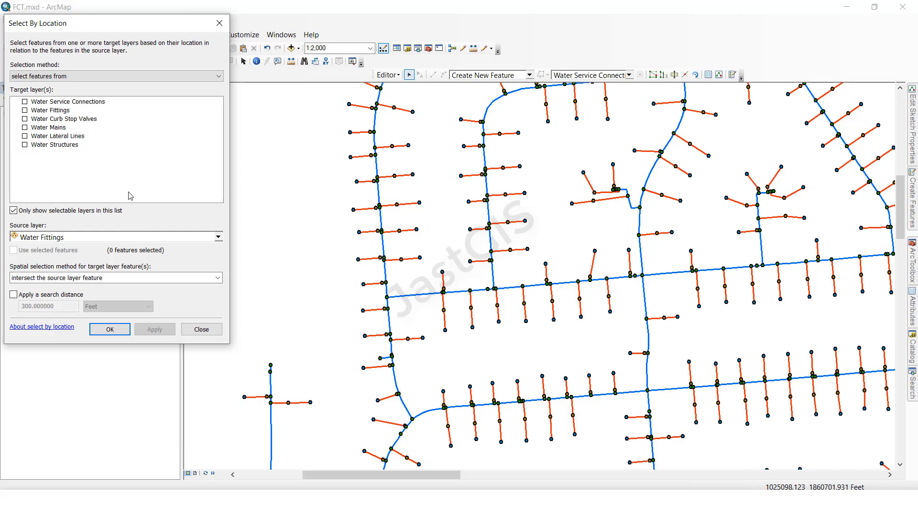
click(60, 237)
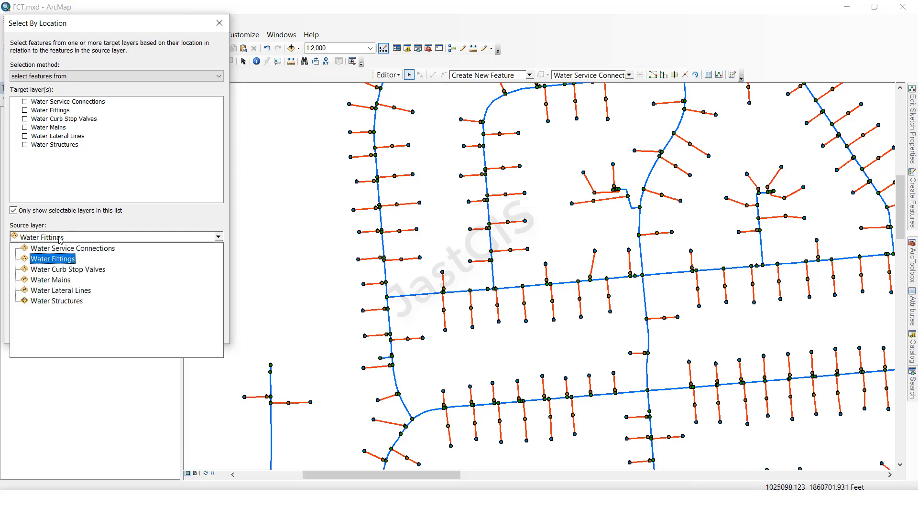
click(72, 278)
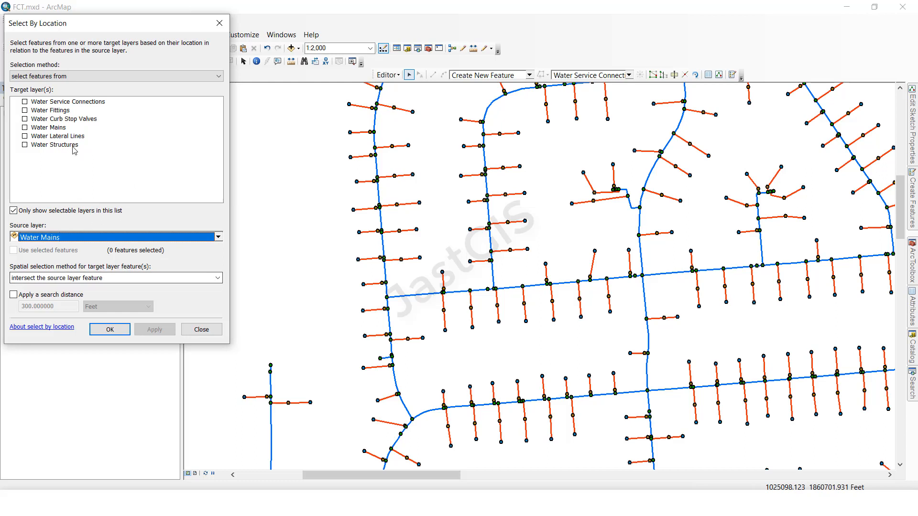
click(129, 155)
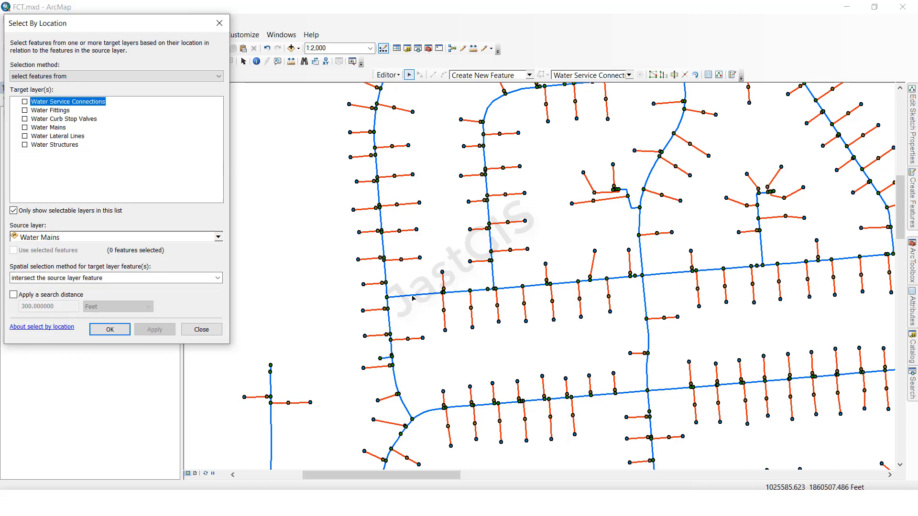
click(34, 111)
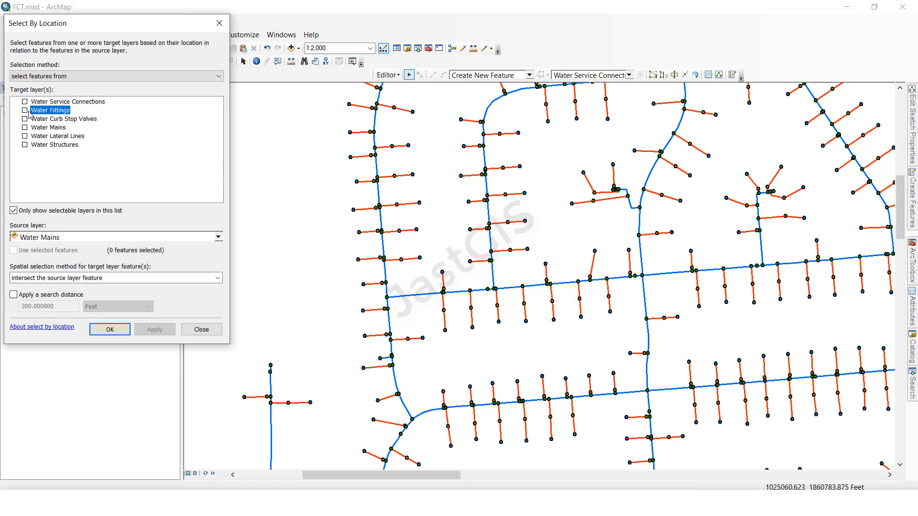
click(25, 110)
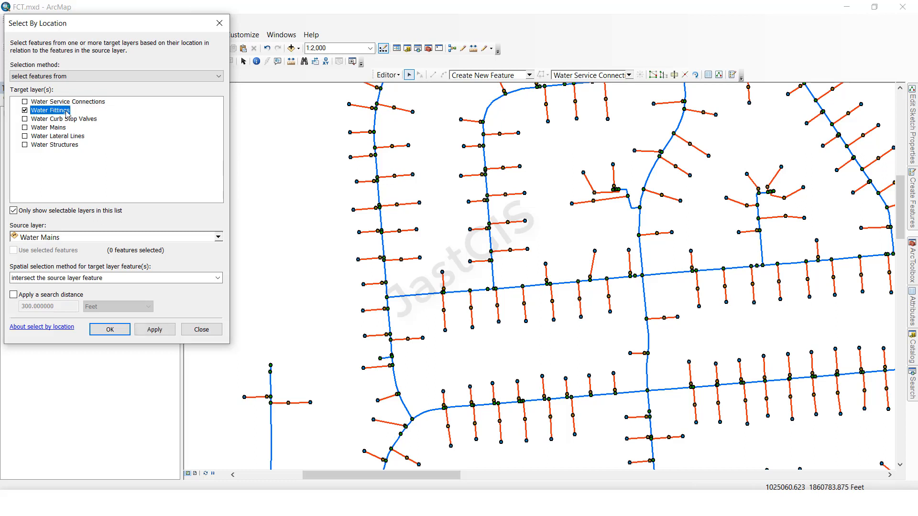
click(126, 328)
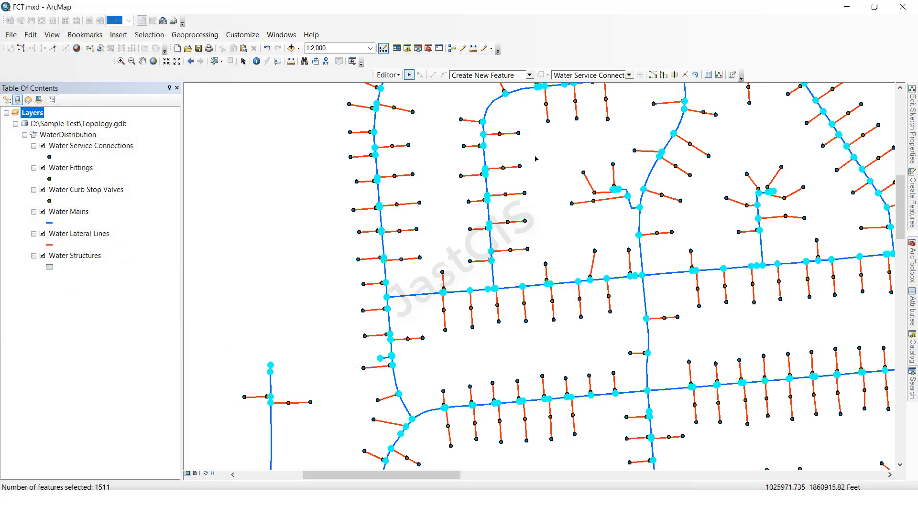
Examine the selected fittings along the mains and identify the curved water main to view its attributes
scroll(442, 262, up, 2)
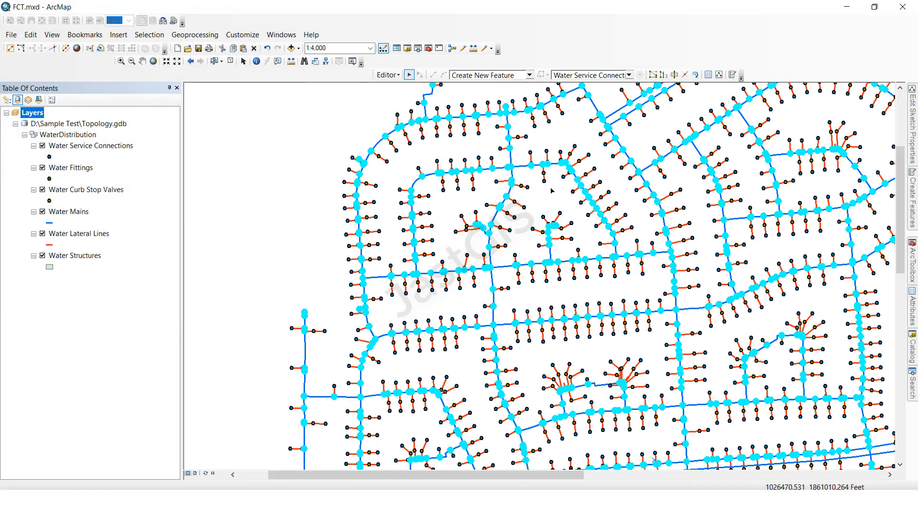
scroll(407, 191, down, 3)
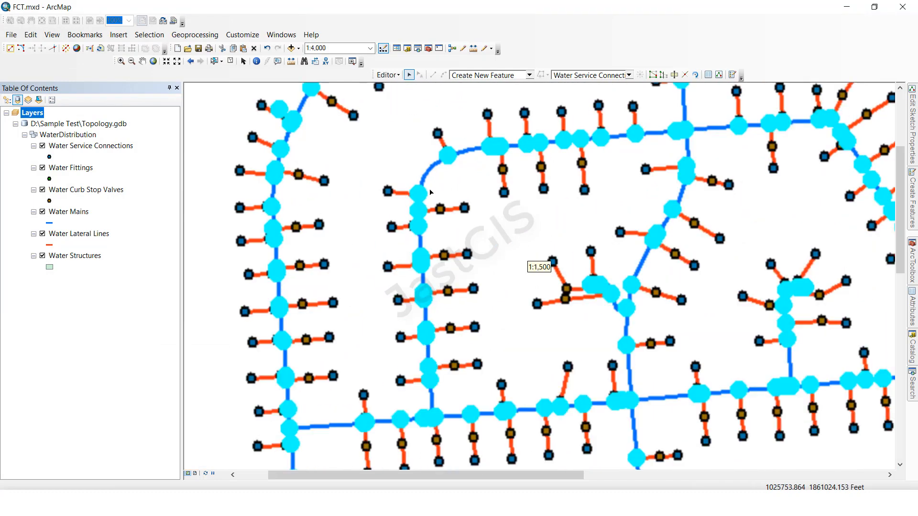
scroll(428, 192, down, 3)
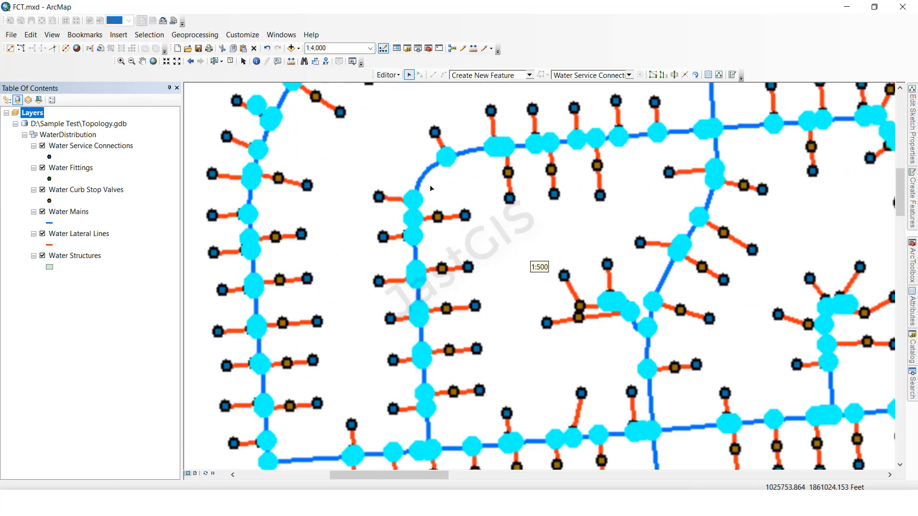
click(256, 61)
click(464, 141)
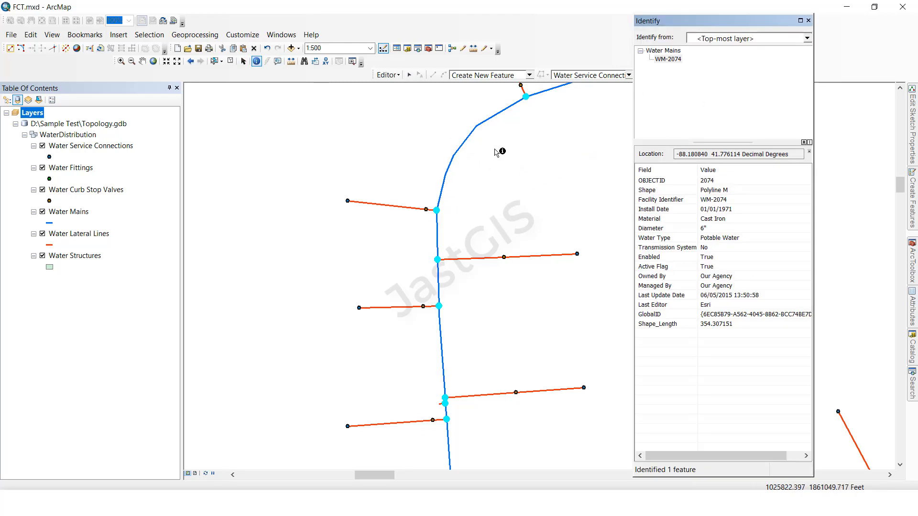
scroll(370, 246, up, 4)
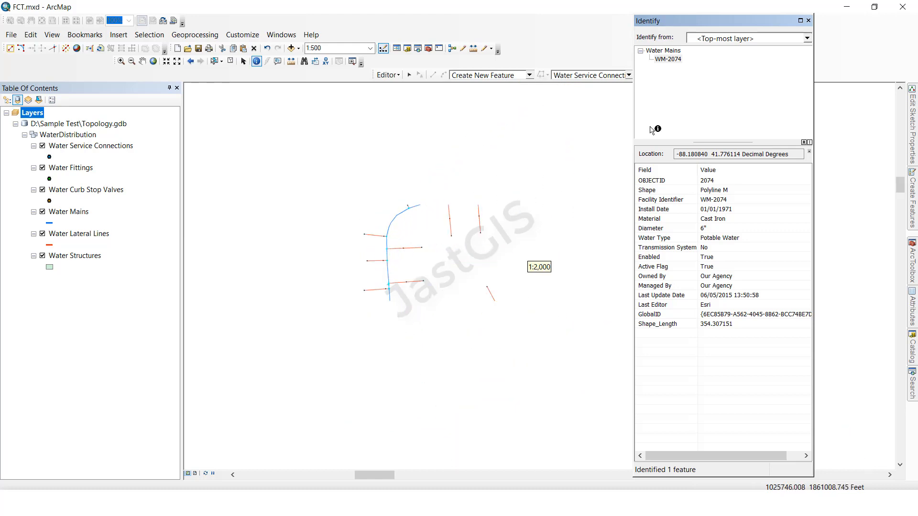
click(809, 21)
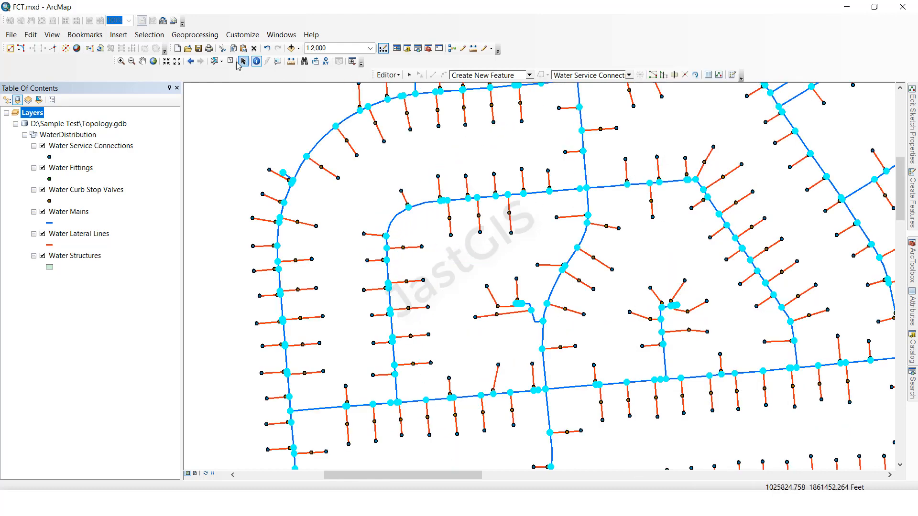
Review the selected fittings across the water network, then clear the selection
click(409, 75)
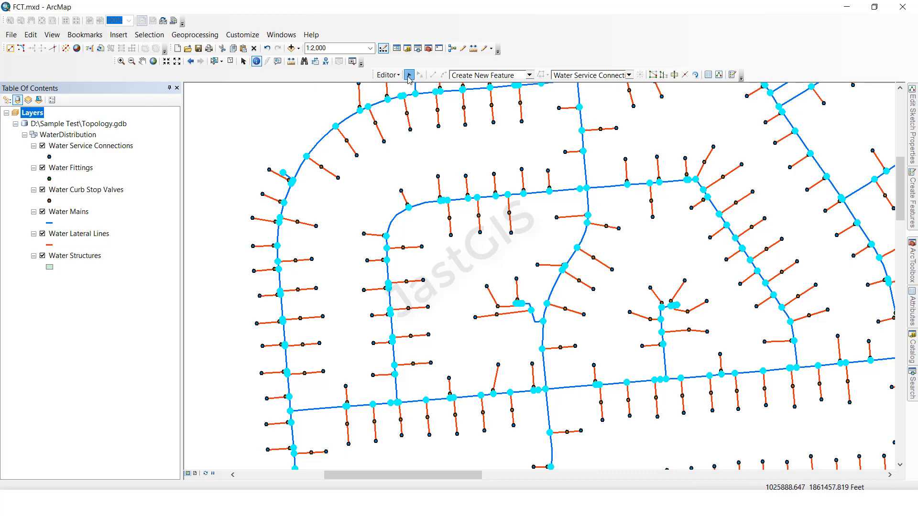
scroll(418, 203, up, 2)
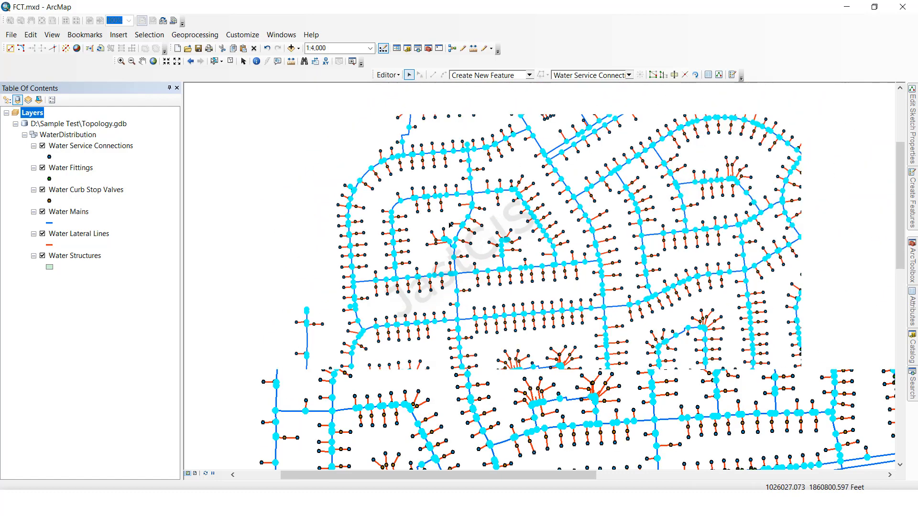
scroll(434, 238, up, 2)
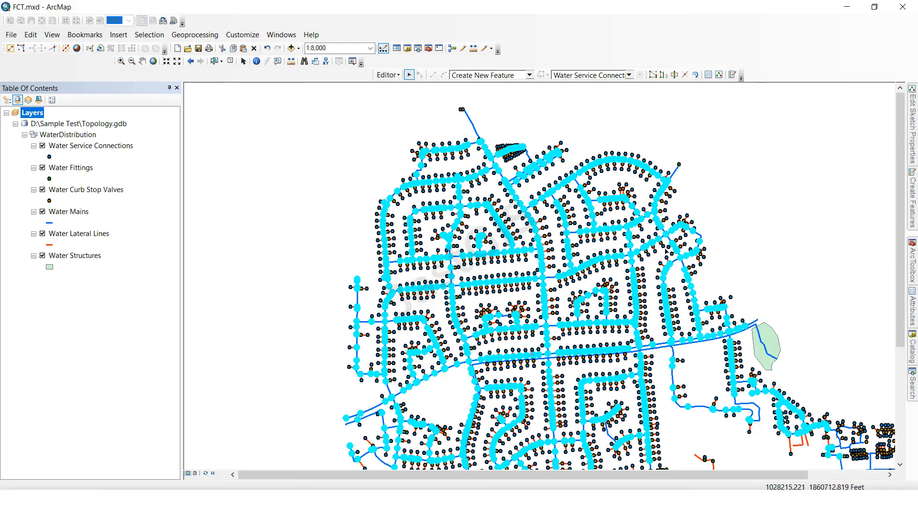
drag(718, 220, 666, 113)
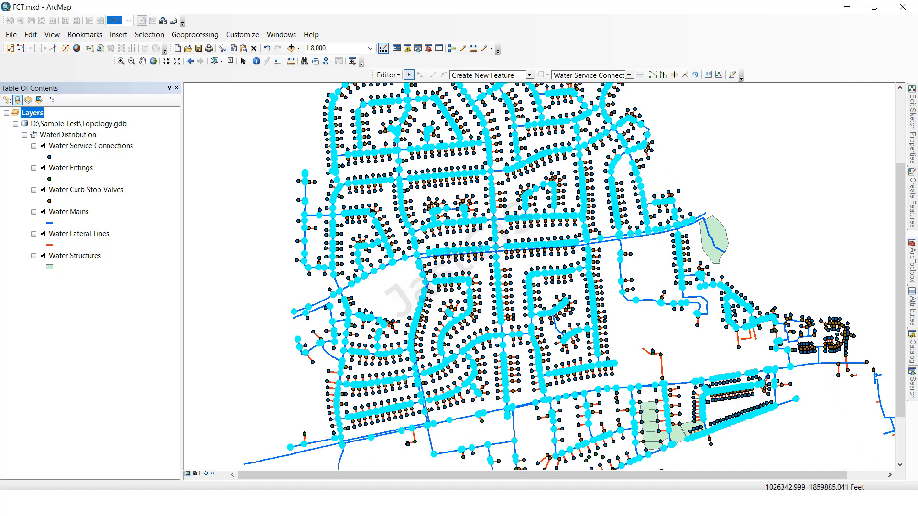
scroll(371, 210, down, 3)
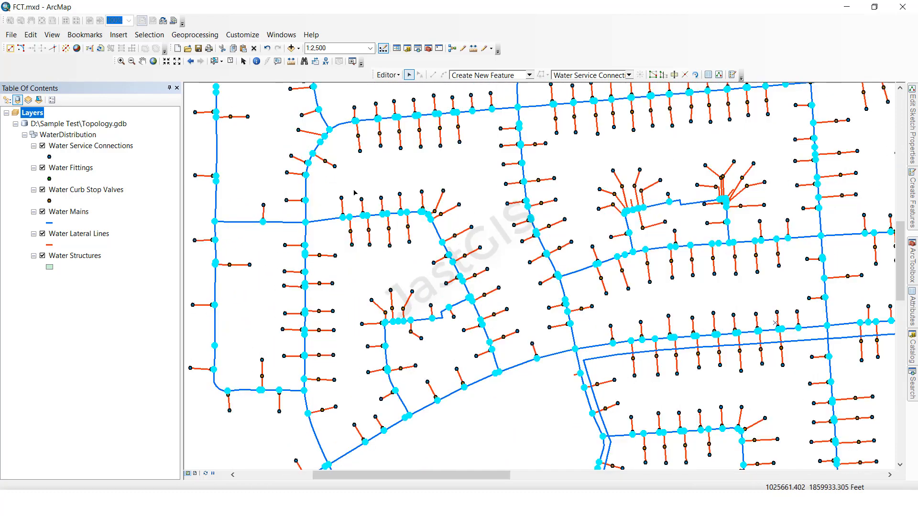
scroll(407, 199, down, 3)
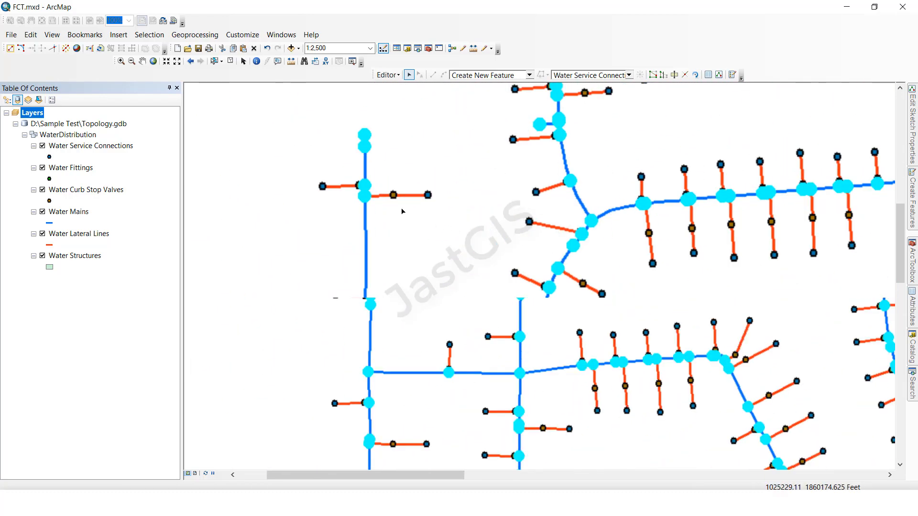
click(421, 142)
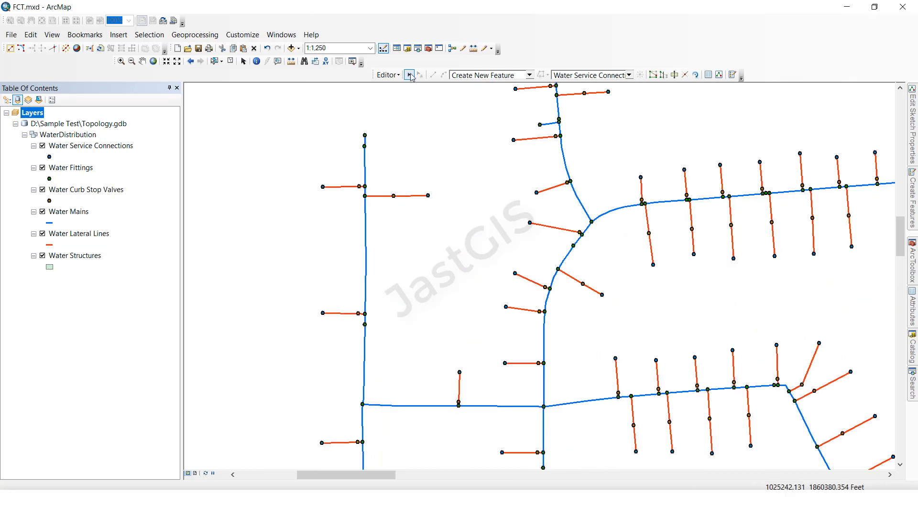
Identify the lateral line branching off the isolated vertical main to view its attributes
click(256, 62)
click(410, 194)
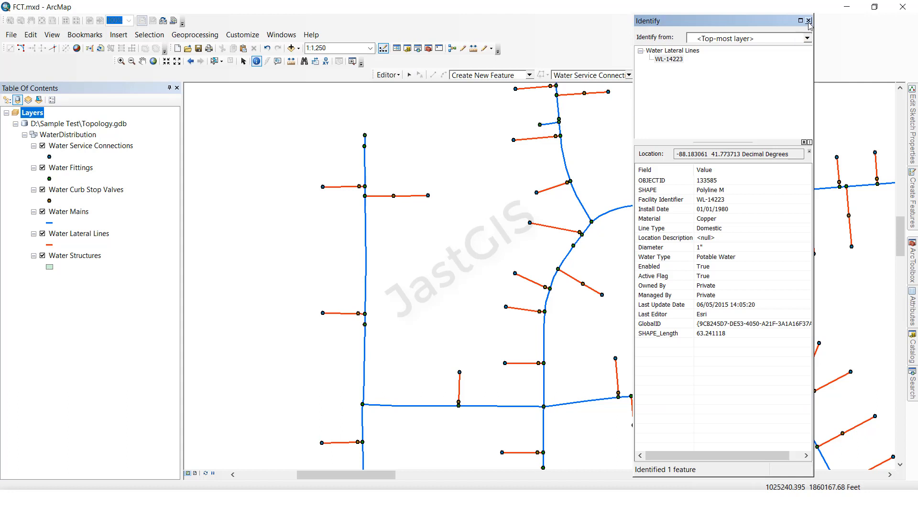
click(808, 20)
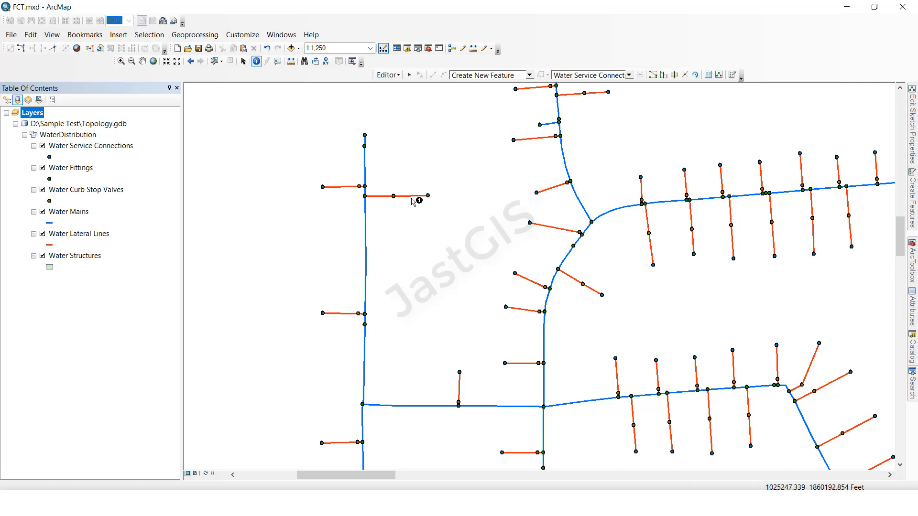
Select by location the Water Fittings that intersect the Water Lateral Lines source layer
click(150, 37)
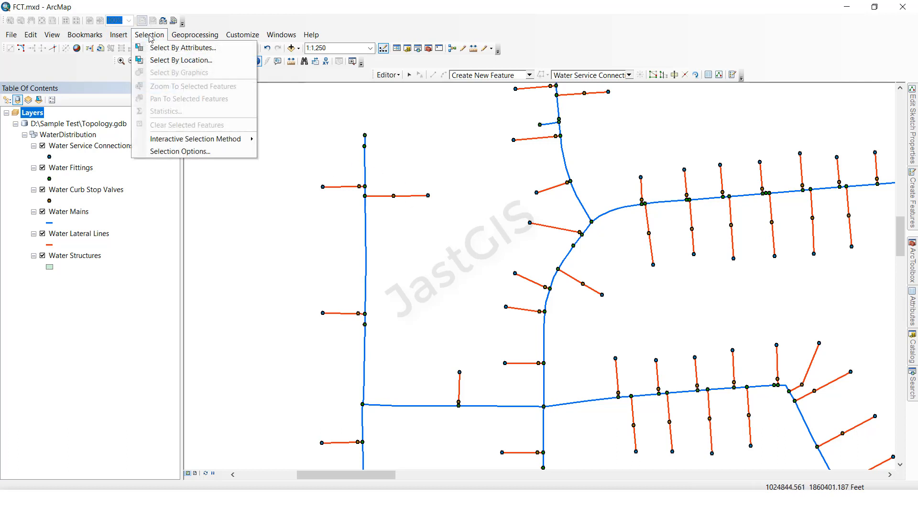
click(165, 60)
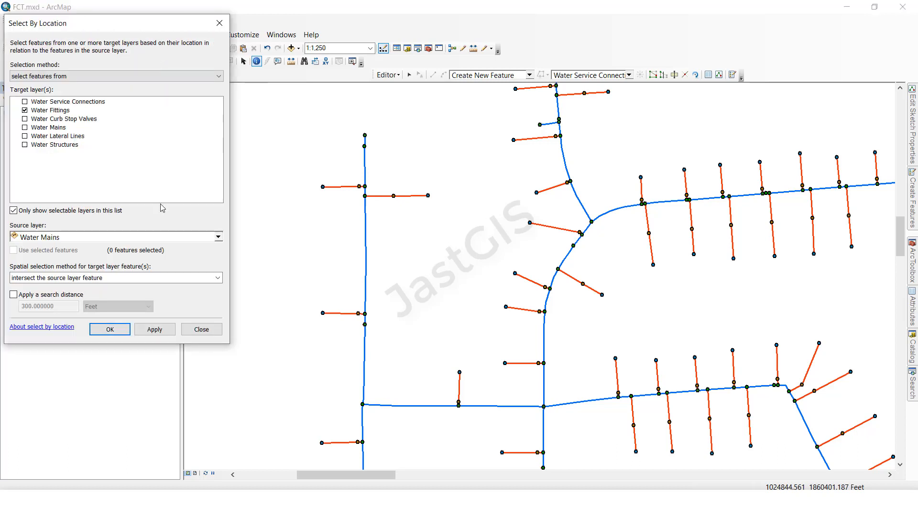
click(61, 238)
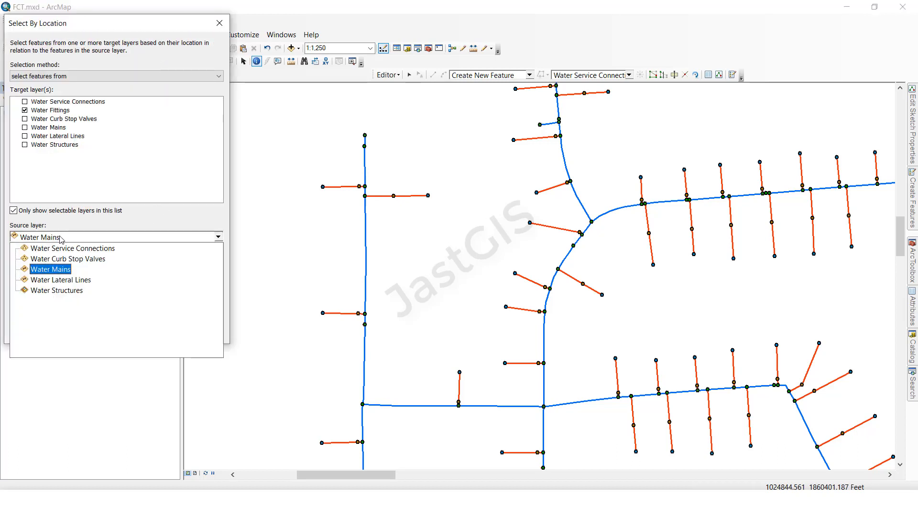
click(65, 282)
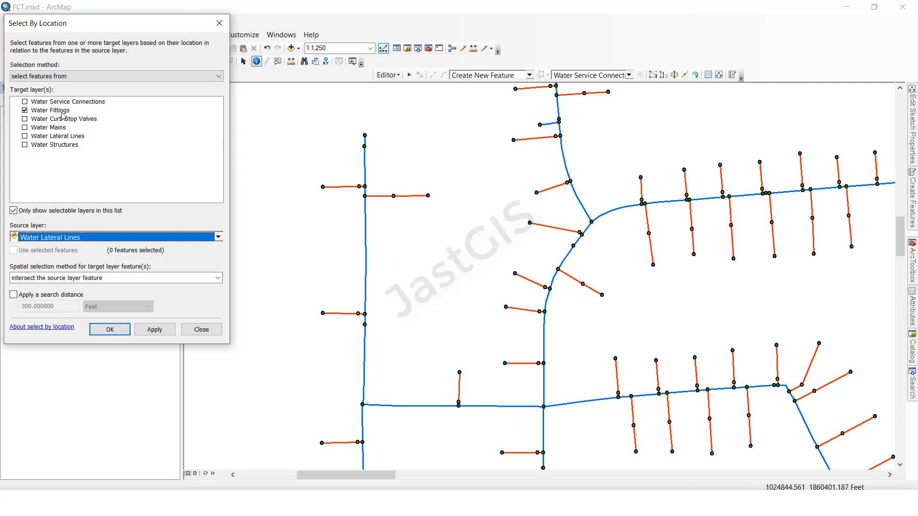
click(122, 329)
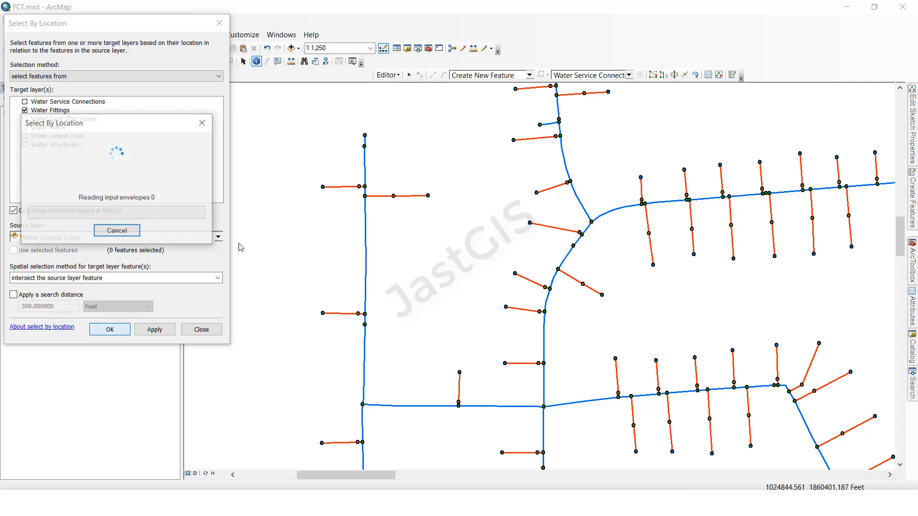
click(410, 75)
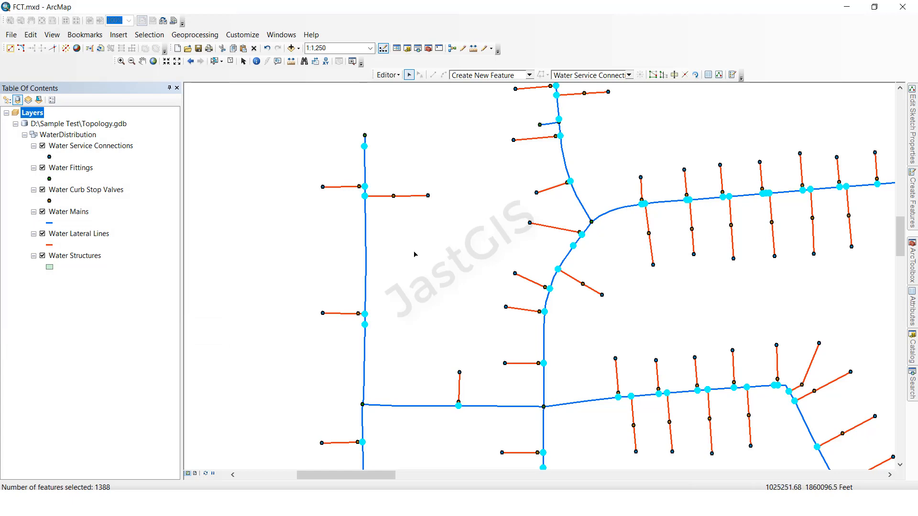
Clear the selected fittings on the map and remove Water Fittings from the target layers in Select By Location
click(415, 177)
scroll(526, 266, up, 2)
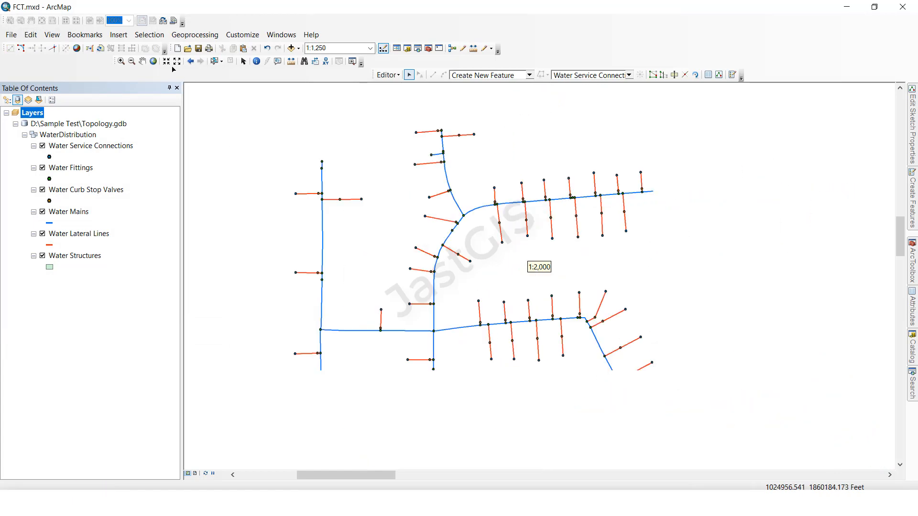
click(149, 34)
click(171, 61)
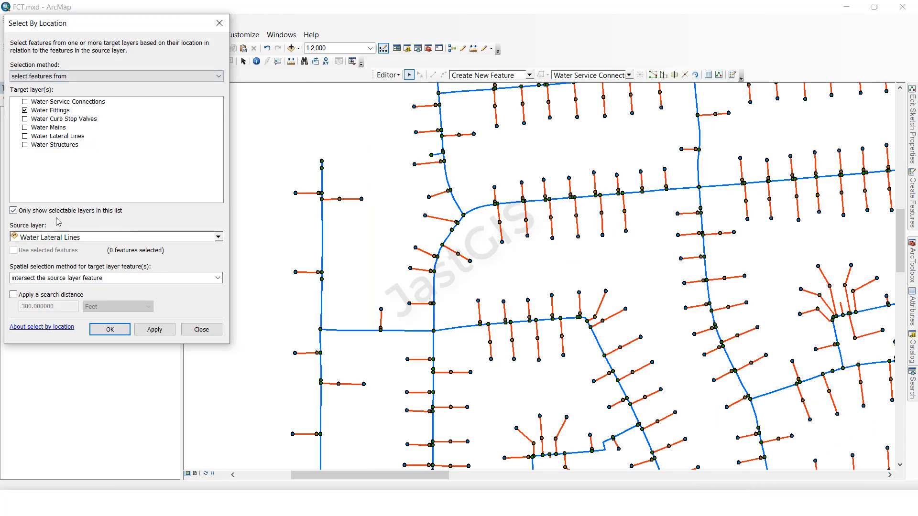
click(38, 110)
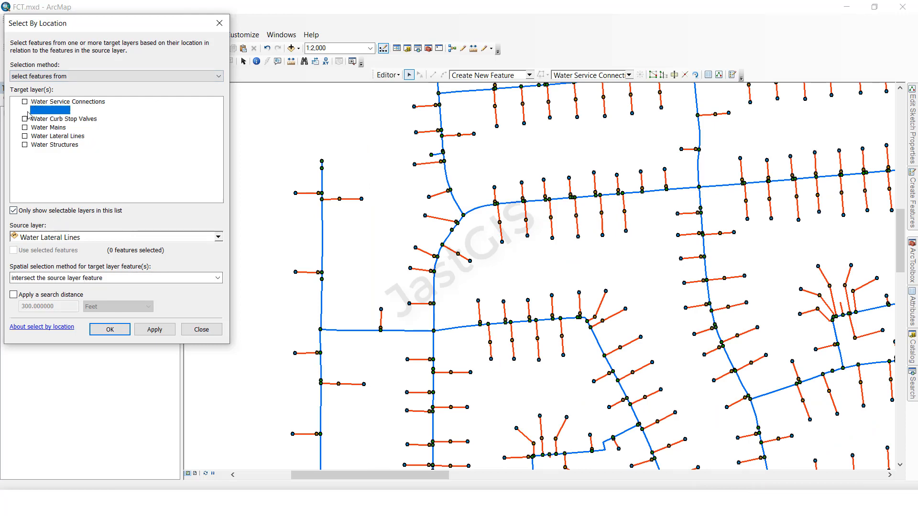
click(117, 328)
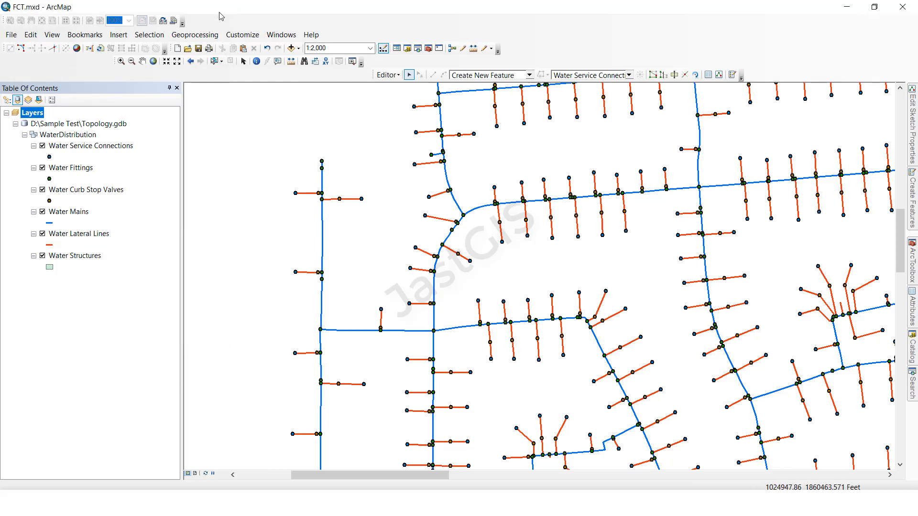
Select by location the Water Service Connections that intersect the Water Lateral Lines source layer
click(149, 35)
click(163, 61)
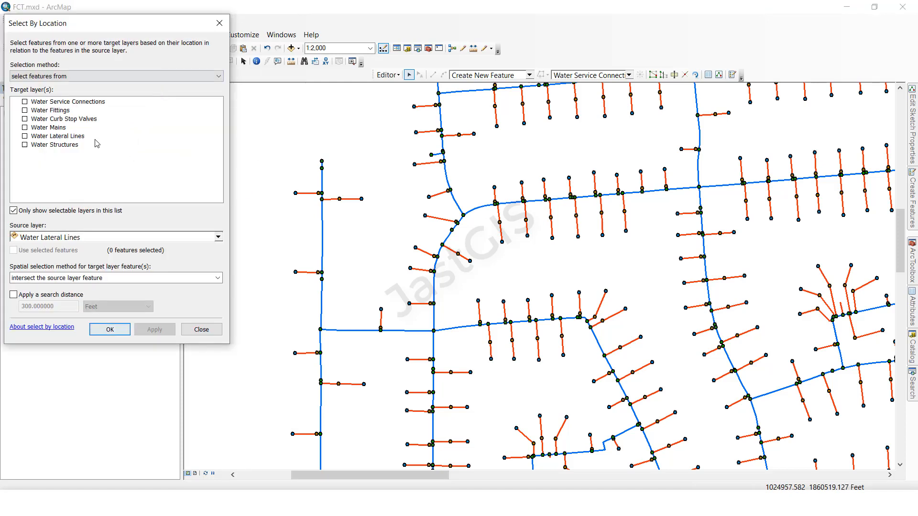
click(64, 237)
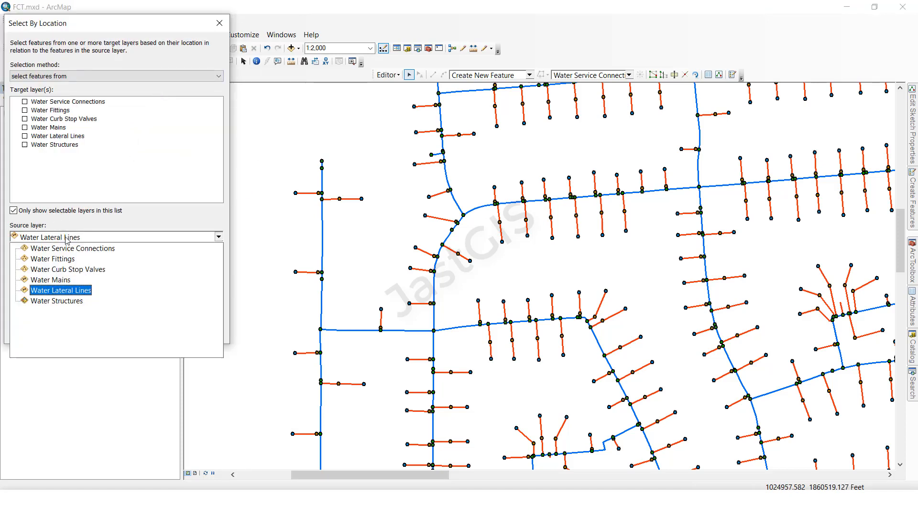
click(57, 290)
click(45, 112)
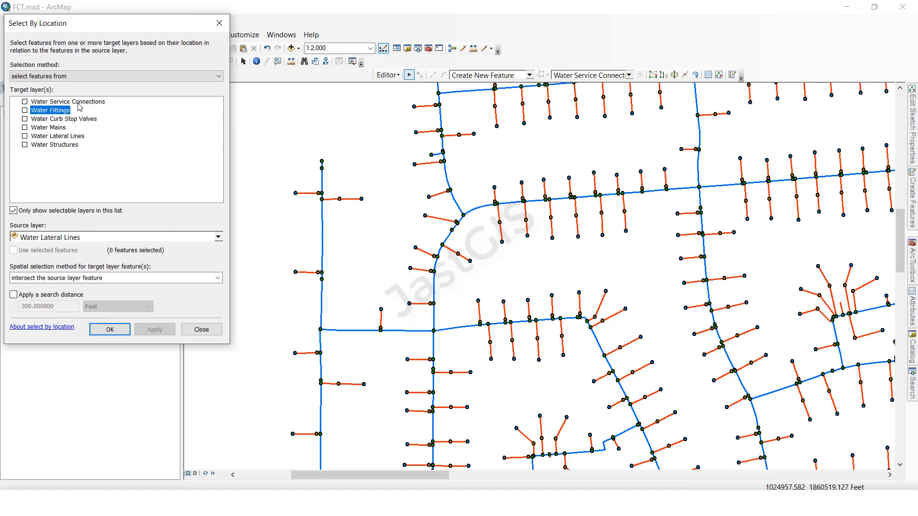
click(52, 103)
click(25, 102)
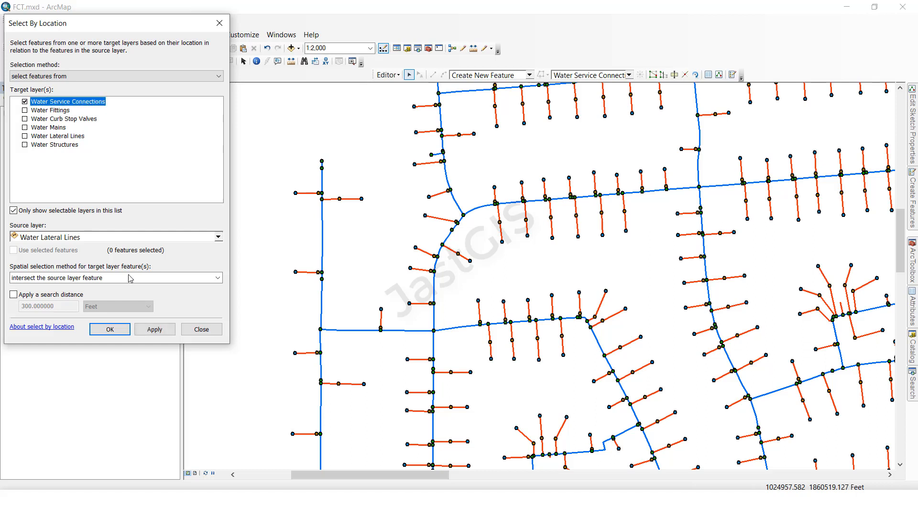
click(110, 330)
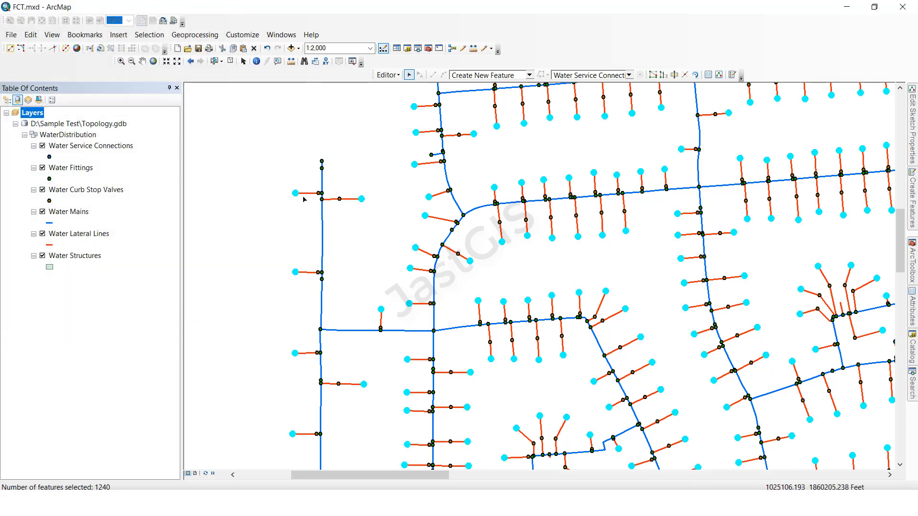
Identify the longer lateral line near the upper end of the isolated vertical main to view its attributes, then return to editing
click(257, 61)
click(348, 200)
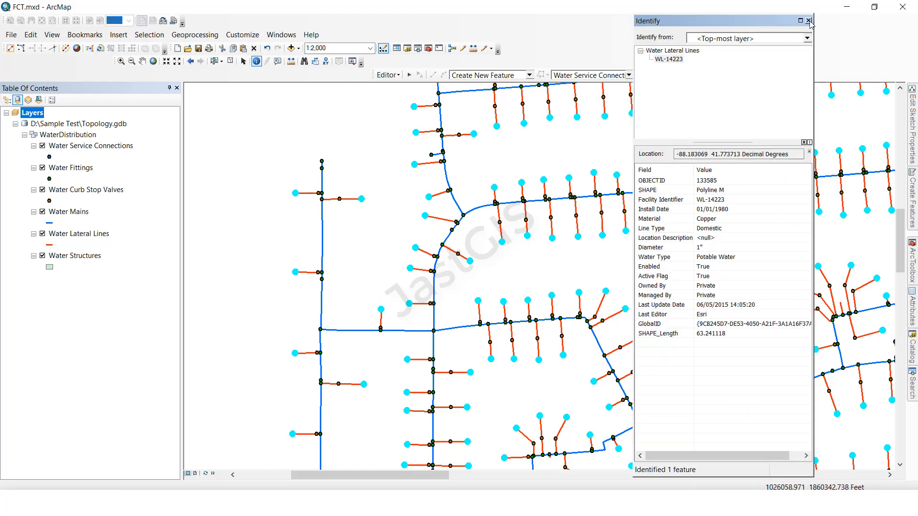
click(808, 21)
click(409, 75)
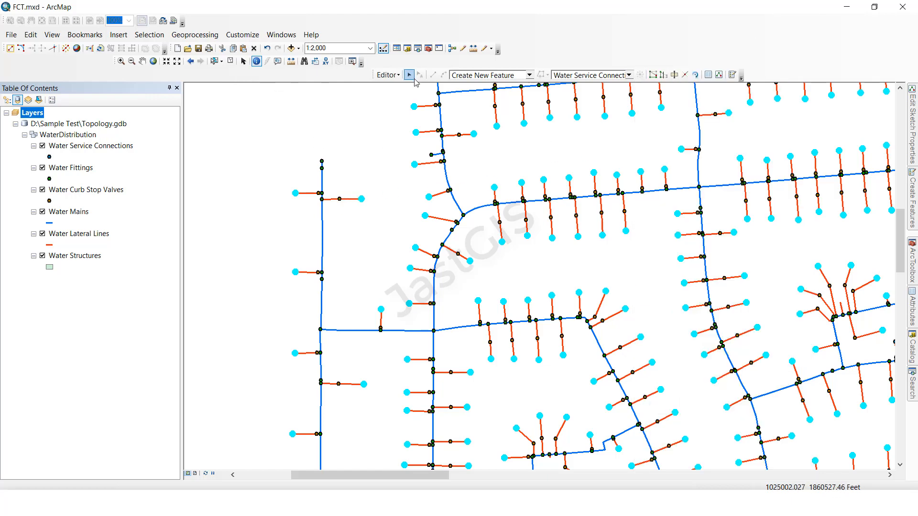
Review the selected service connections across the wider water network, then clear the selection
scroll(506, 234, up, 1)
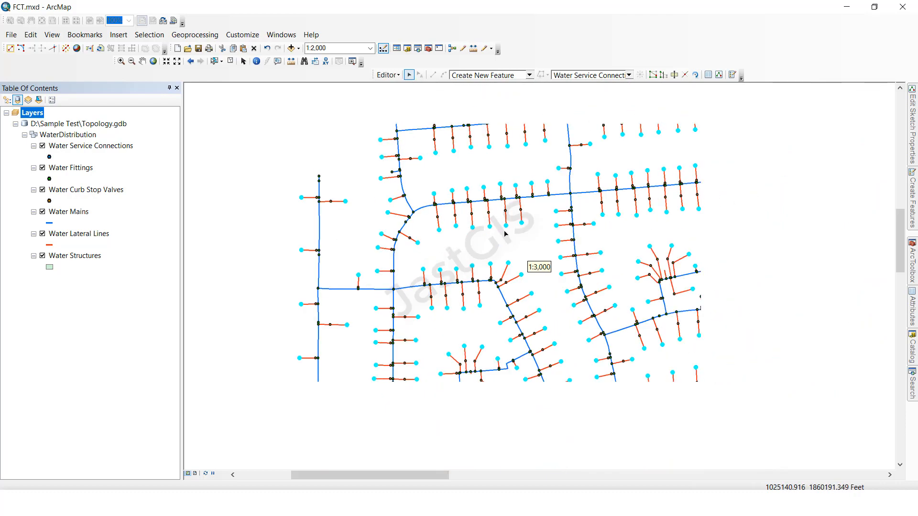
scroll(506, 233, up, 2)
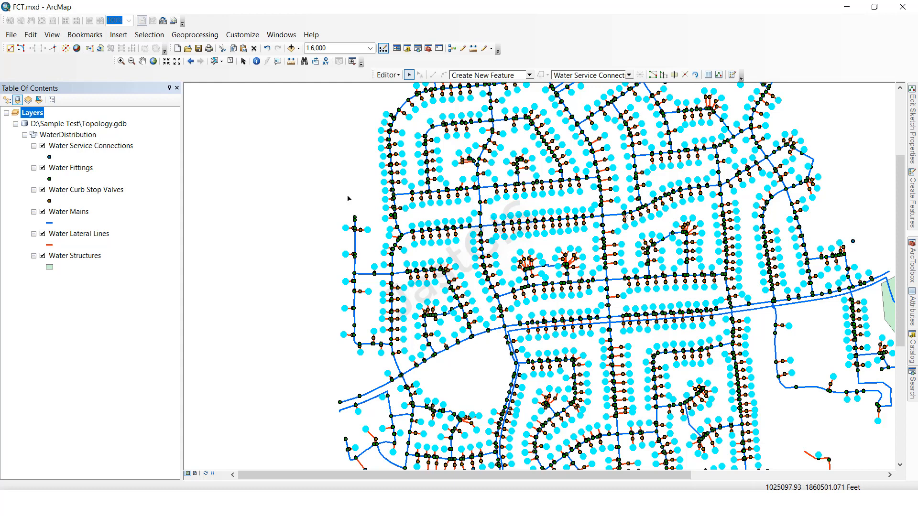
click(323, 167)
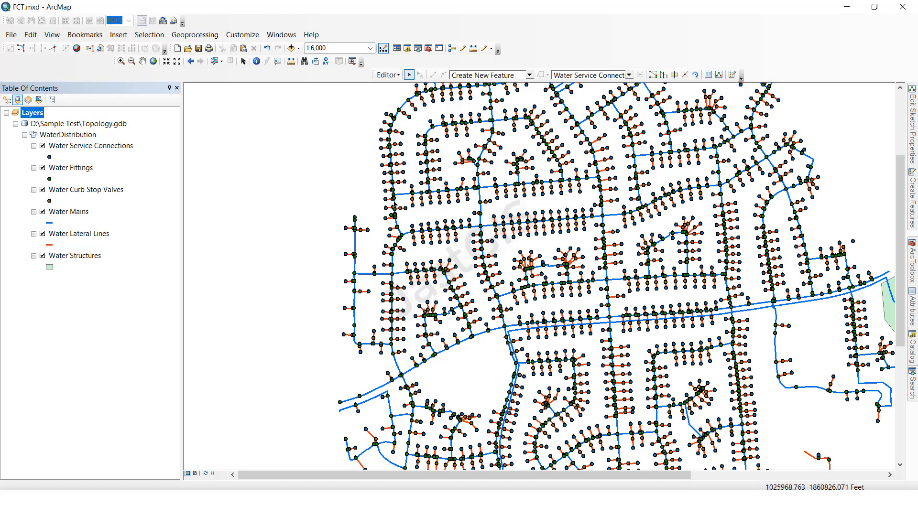
Select the vertical water main segment just above its junction with the horizontal main, then deselect it
scroll(399, 266, up, 5)
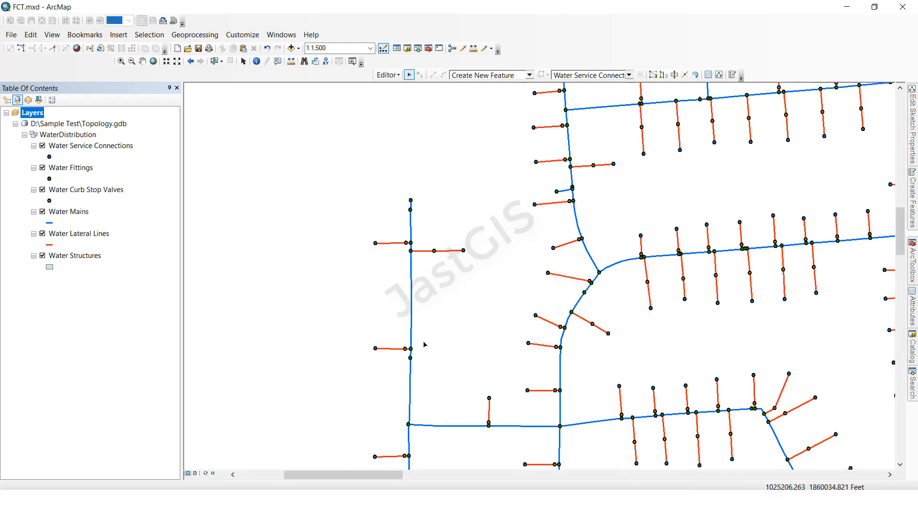
scroll(416, 319, up, 3)
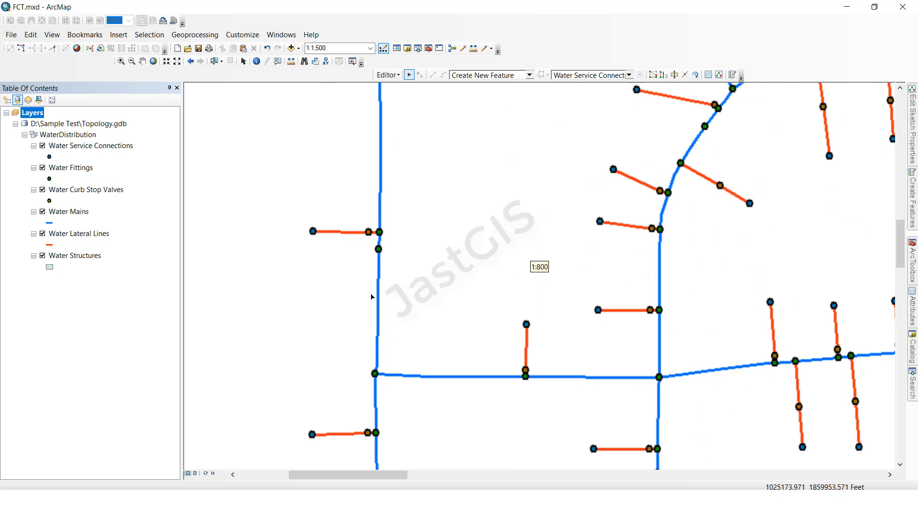
click(376, 297)
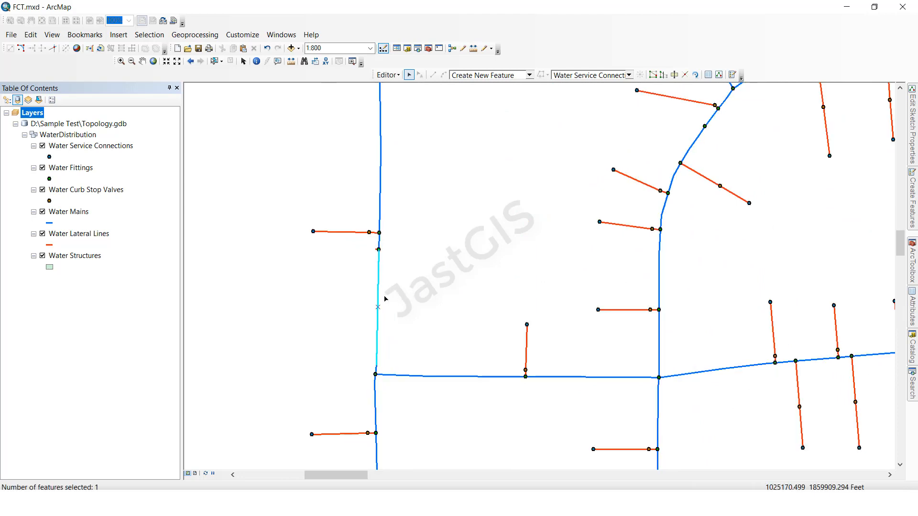
click(408, 265)
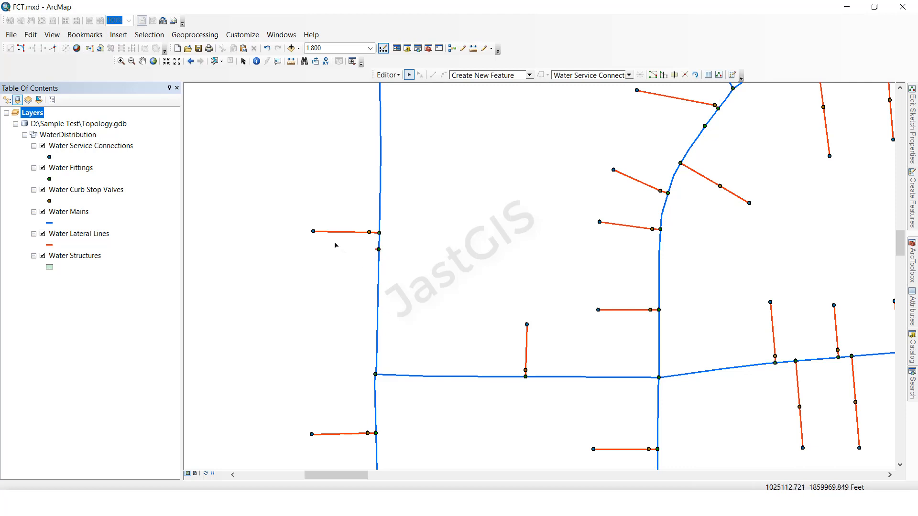
Select by location the Water Mains that intersect the Water Fittings source layer, replacing Water Service Connections as the target
click(149, 35)
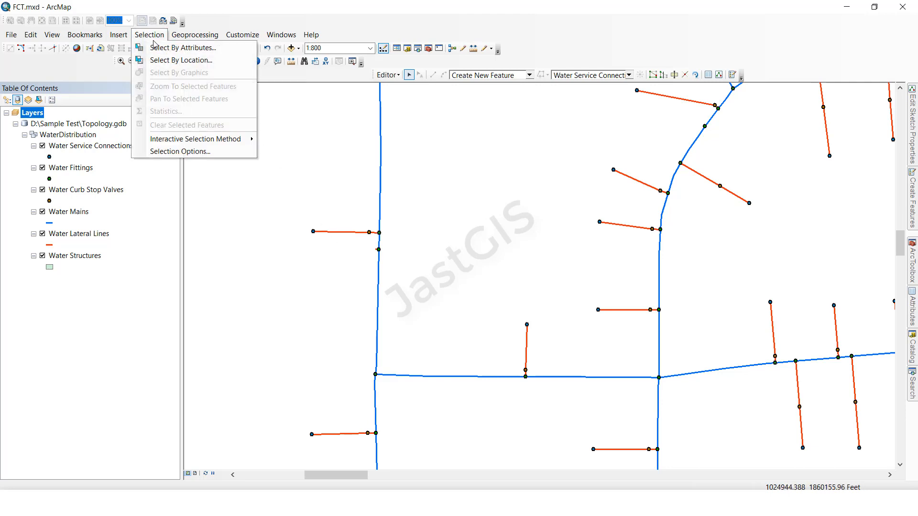
click(158, 60)
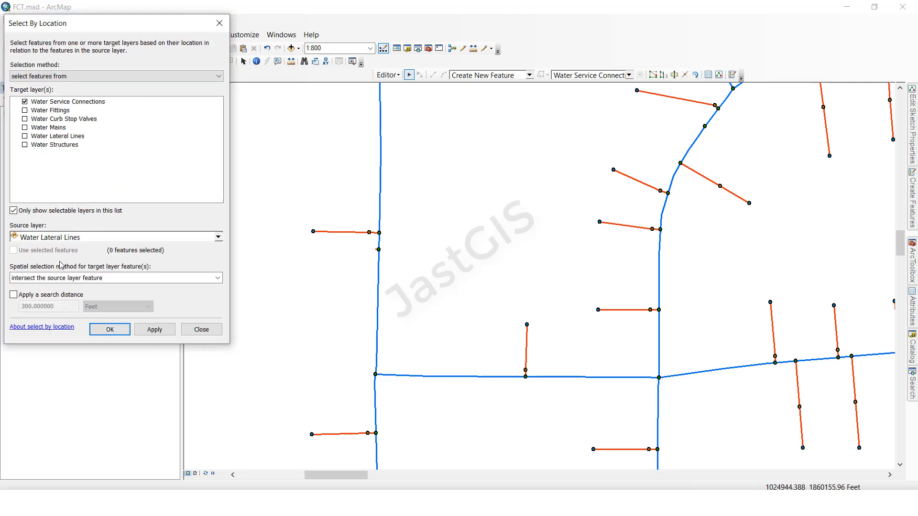
click(60, 239)
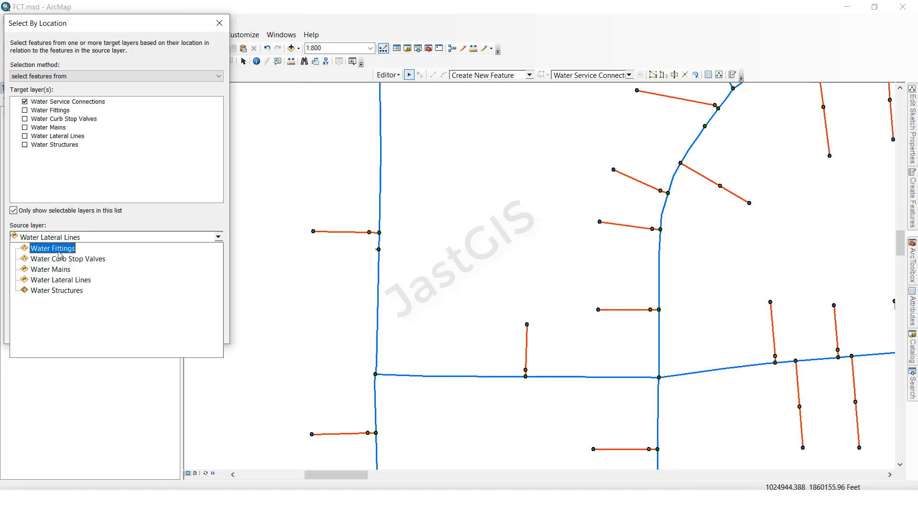
click(63, 255)
click(30, 101)
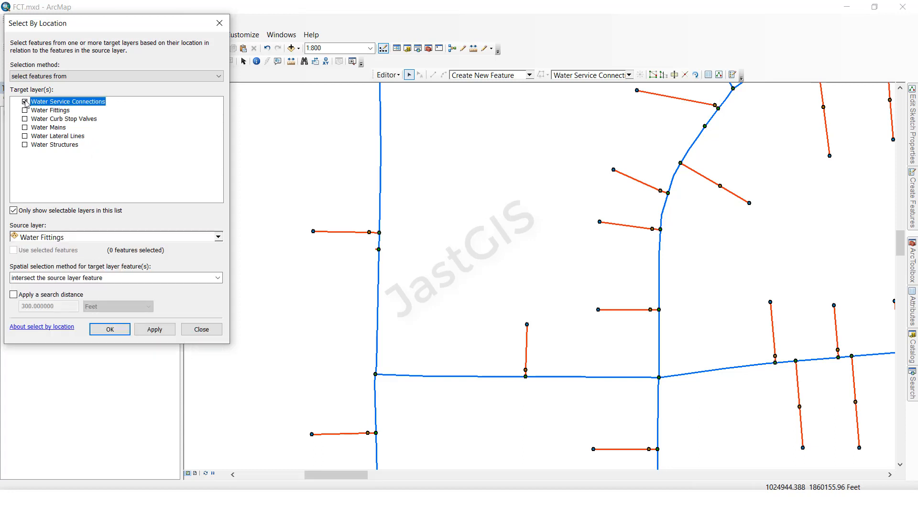
click(25, 102)
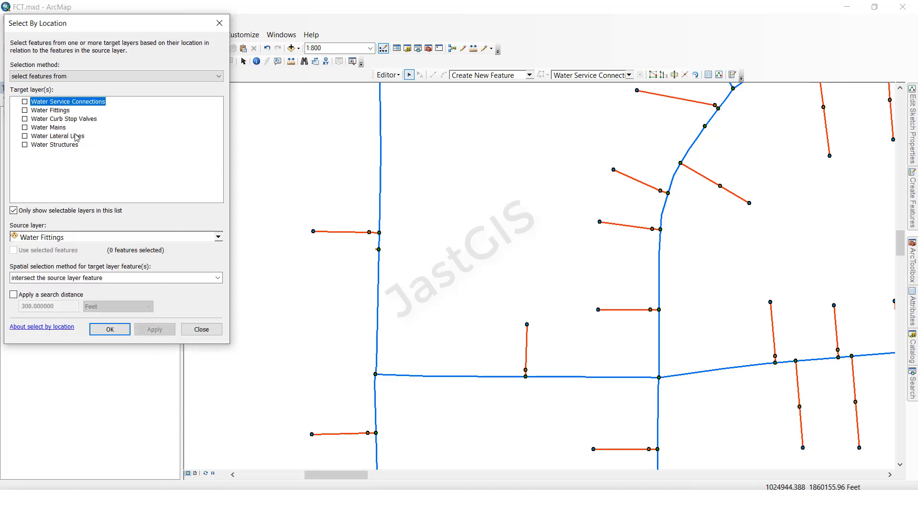
click(33, 128)
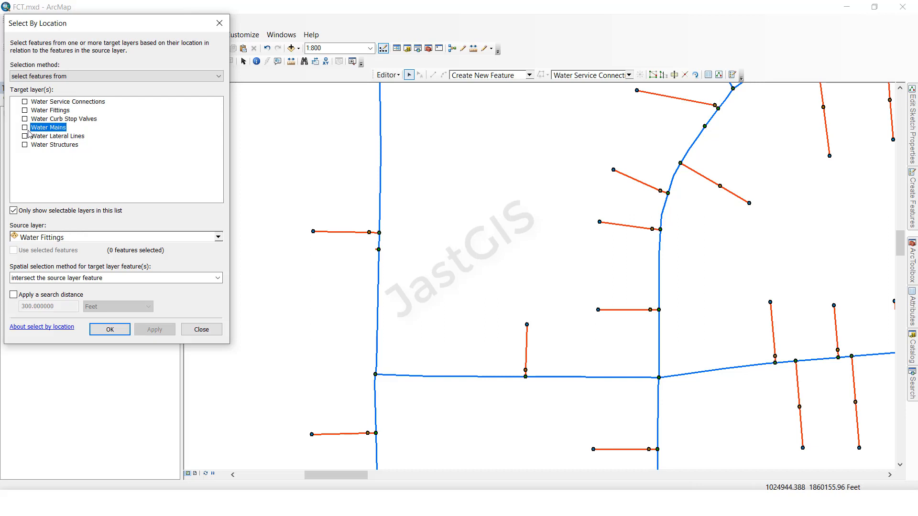
click(110, 330)
scroll(366, 278, up, 1)
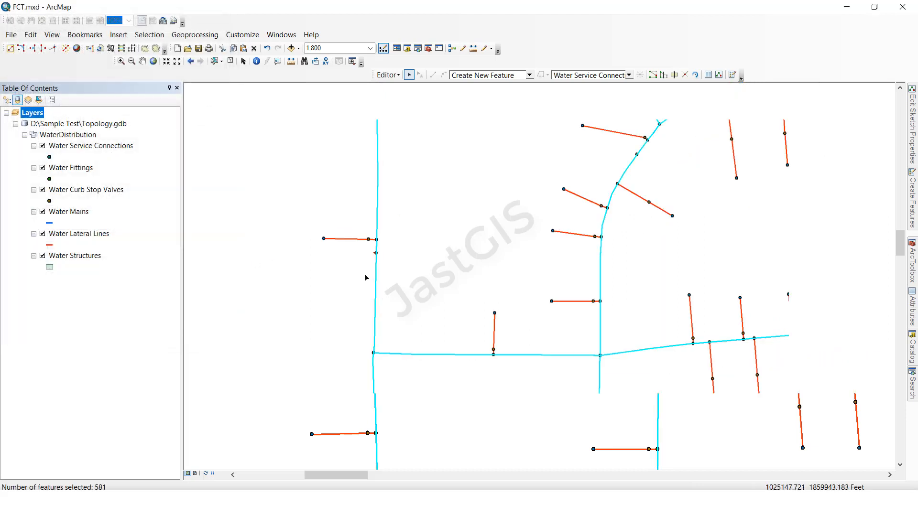
scroll(366, 278, up, 1)
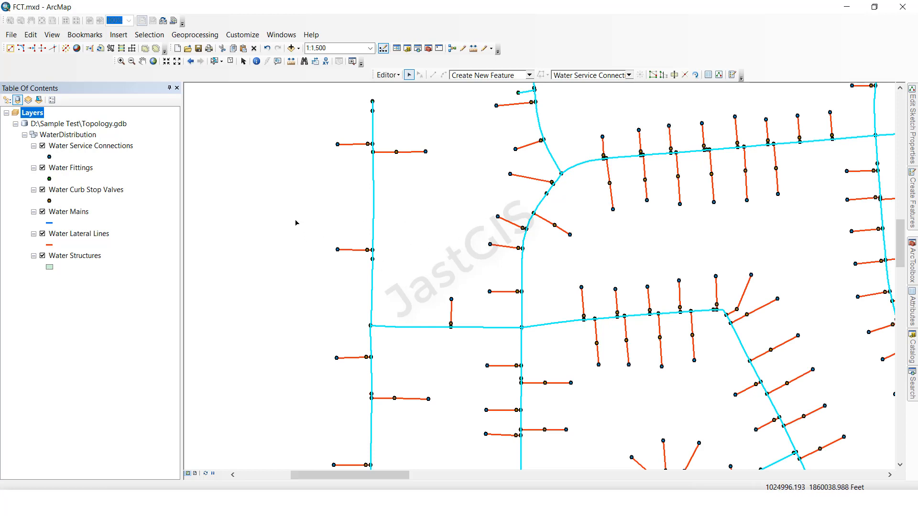
scroll(414, 171, up, 2)
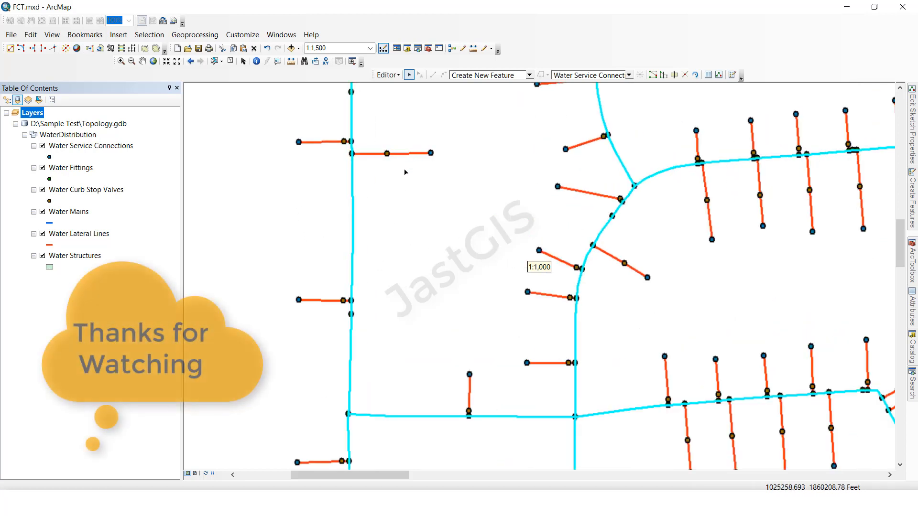